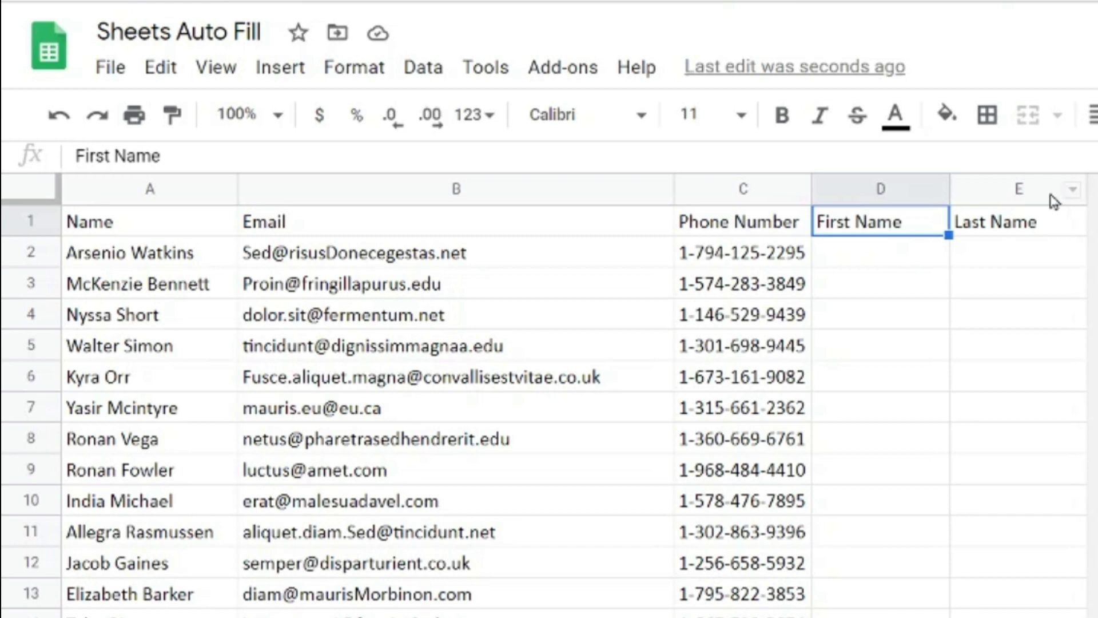
{"action": "key", "text": "Down"}
{"action": "type", "text": "=LEFT(A2,FIND(\" \",A2) - 1)"}
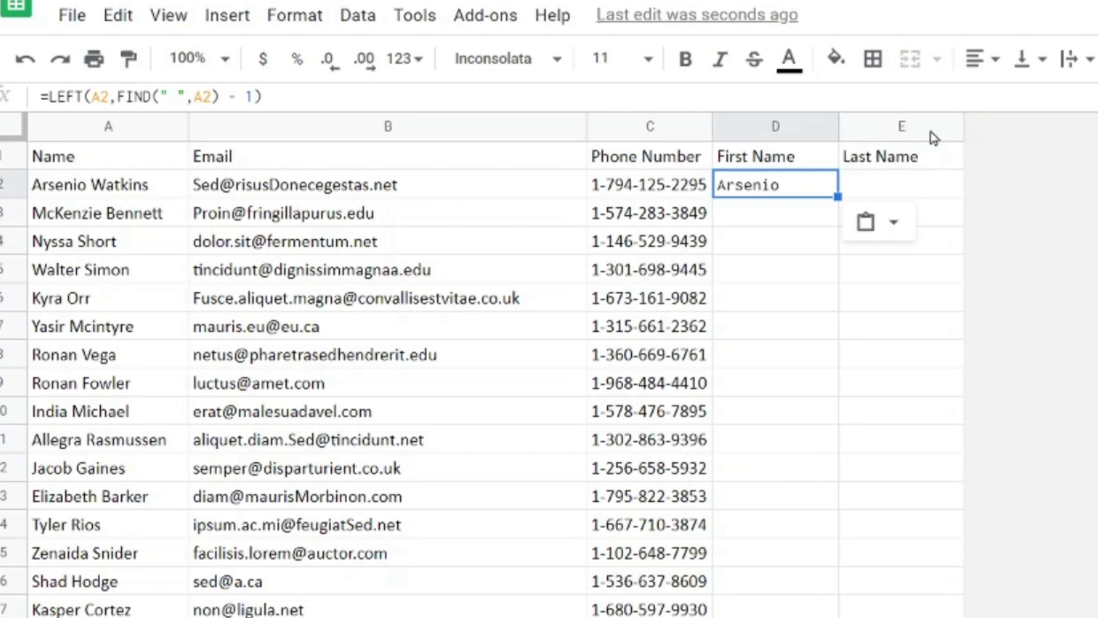
{"action": "key", "text": "shift+Down"}
{"action": "key", "text": "shift+Down"}
{"action": "key", "text": "ctrl+d"}
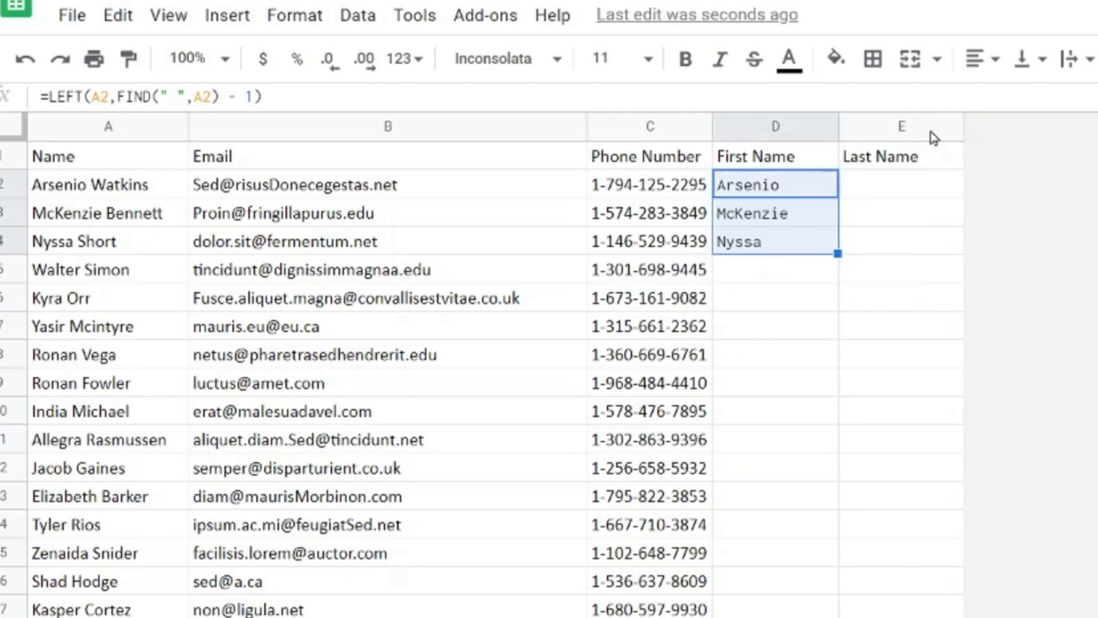
{"action": "key", "text": "Delete"}
{"action": "key", "text": "Up"}
{"action": "key", "text": "Down"}
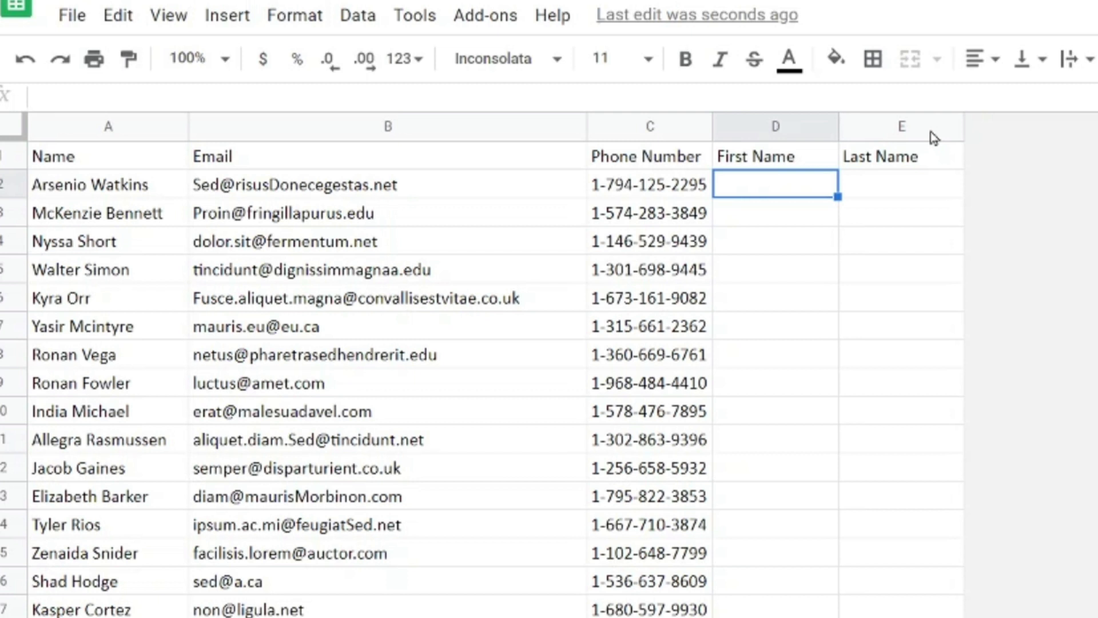
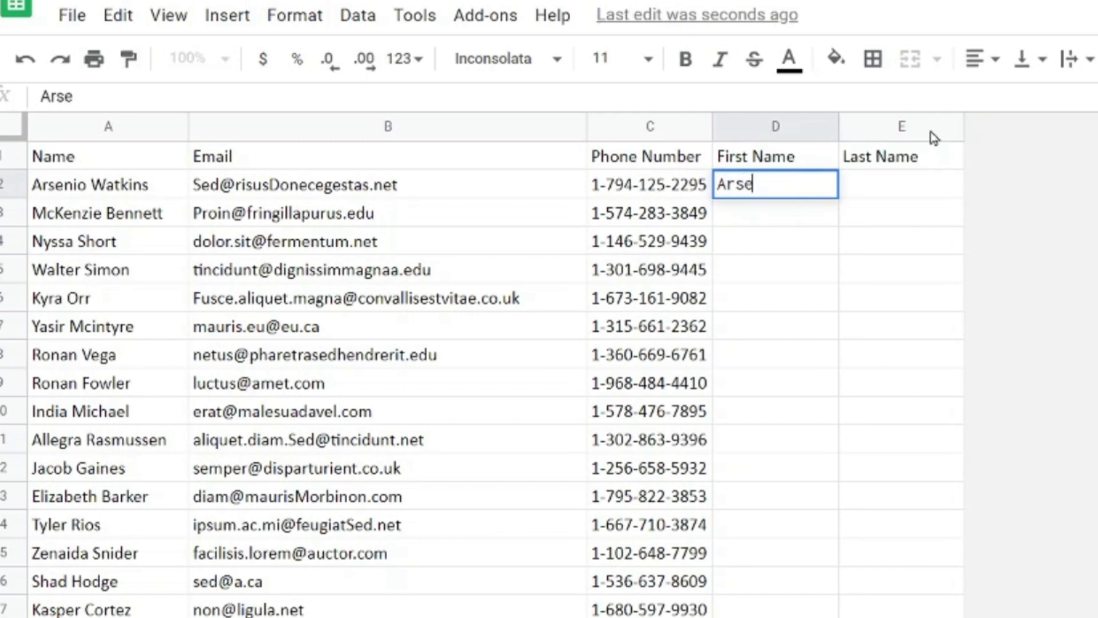
- Type the first two contacts' first names in D2 and D3, then start D4 with its initial
{"action": "key", "text": "Return"}
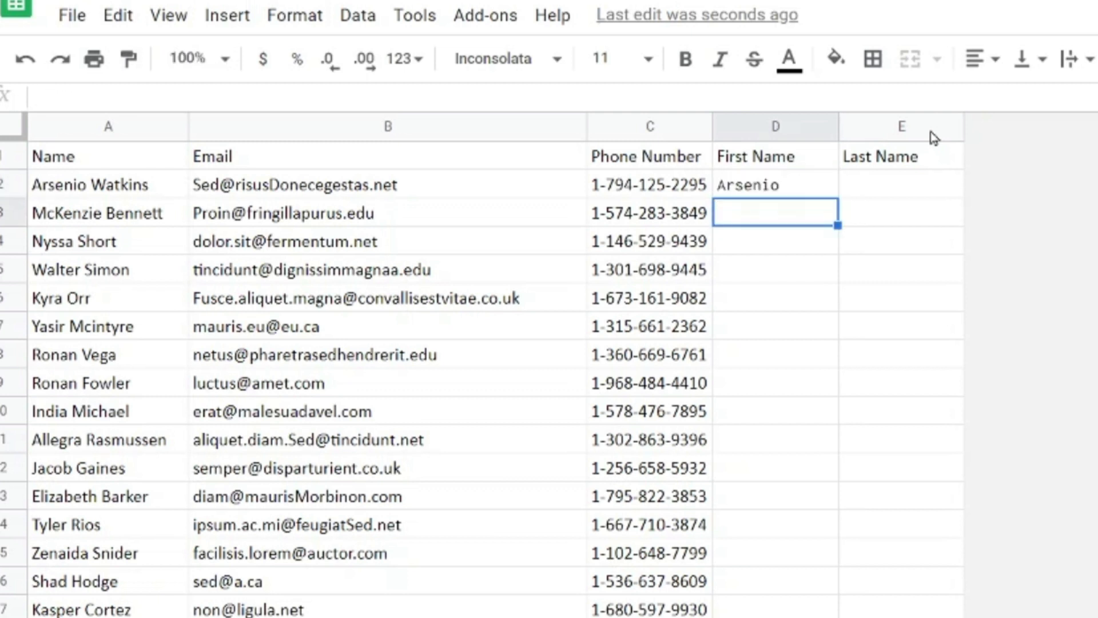
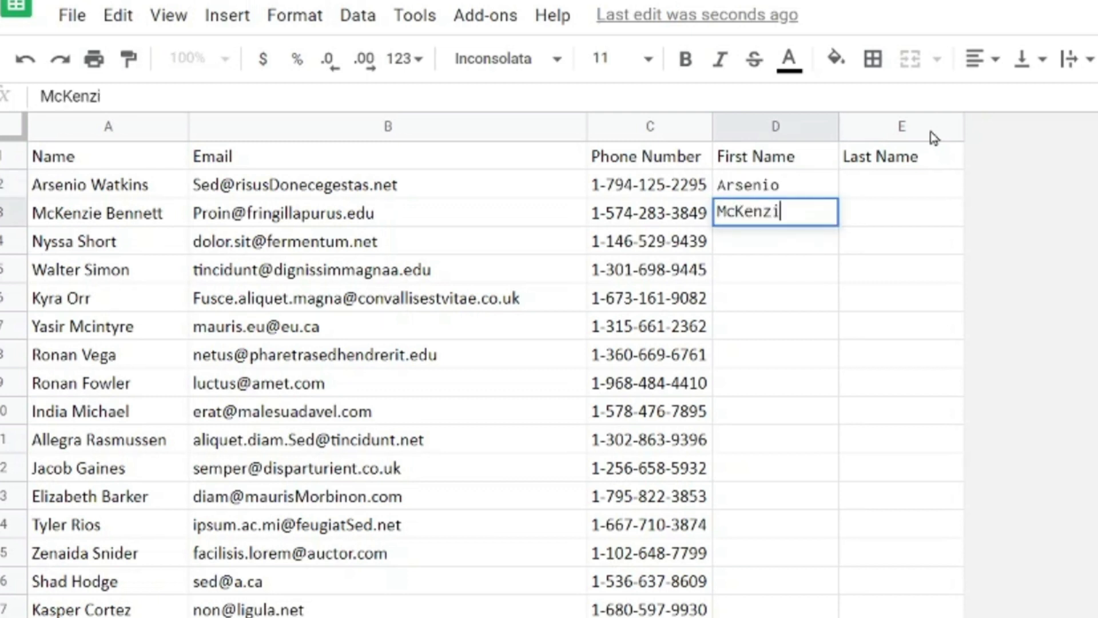
{"action": "key", "text": "Return"}
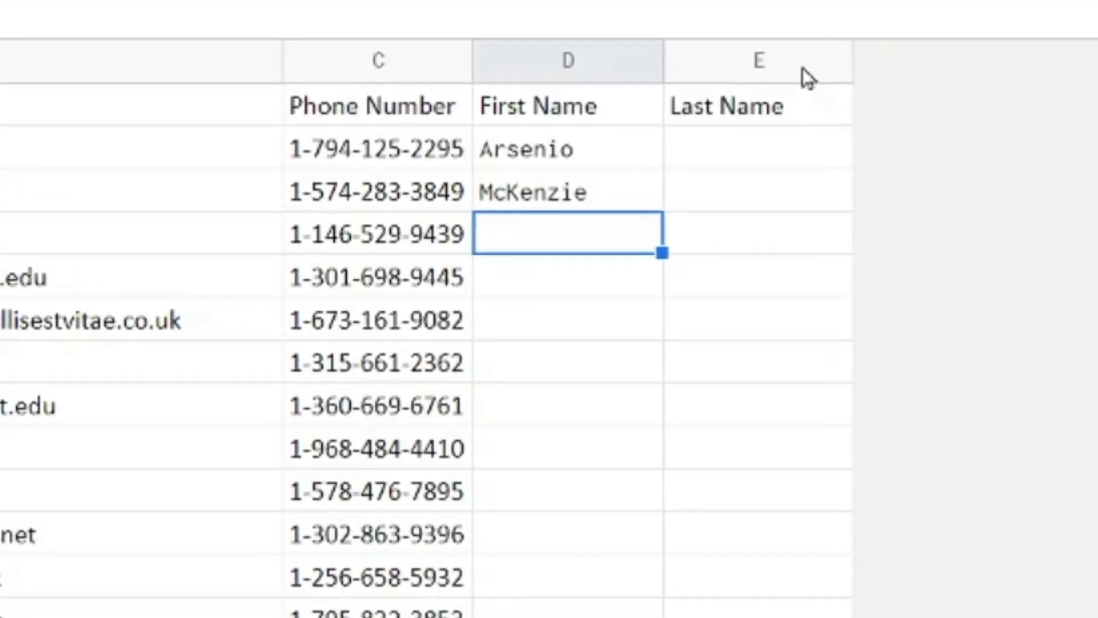
{"action": "type", "text": "N"}
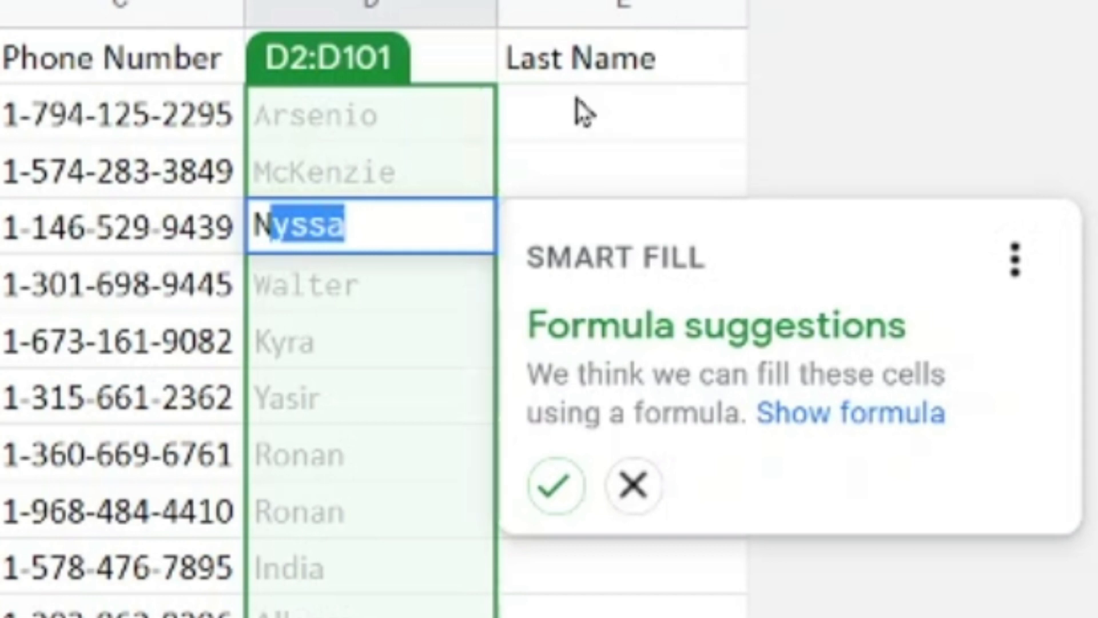
- Show and accept Smart Fill's suggested formula for column D, then dismiss the confirmation
{"action": "left_click", "coordinate": [870, 417]}
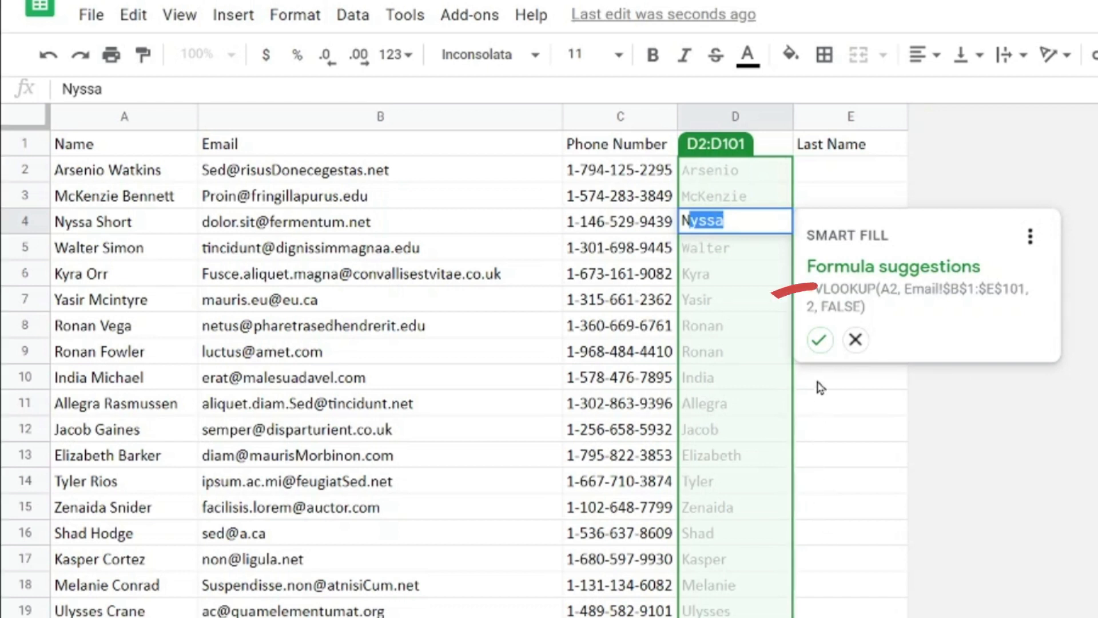
{"action": "left_click", "coordinate": [821, 342]}
{"action": "left_click", "coordinate": [866, 400]}
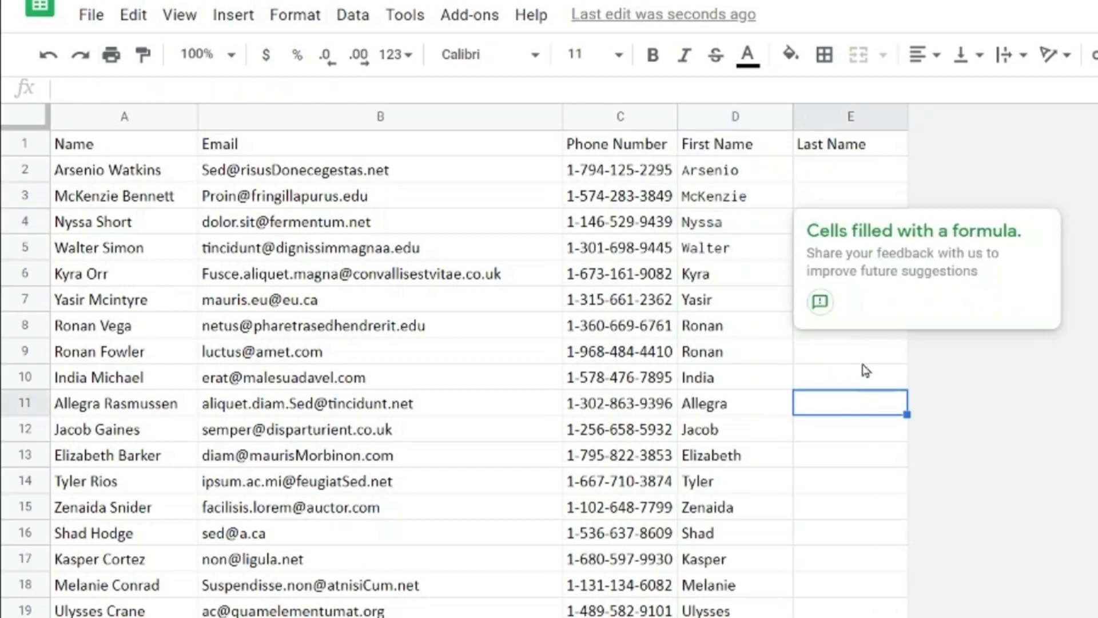
{"action": "left_click", "coordinate": [850, 316]}
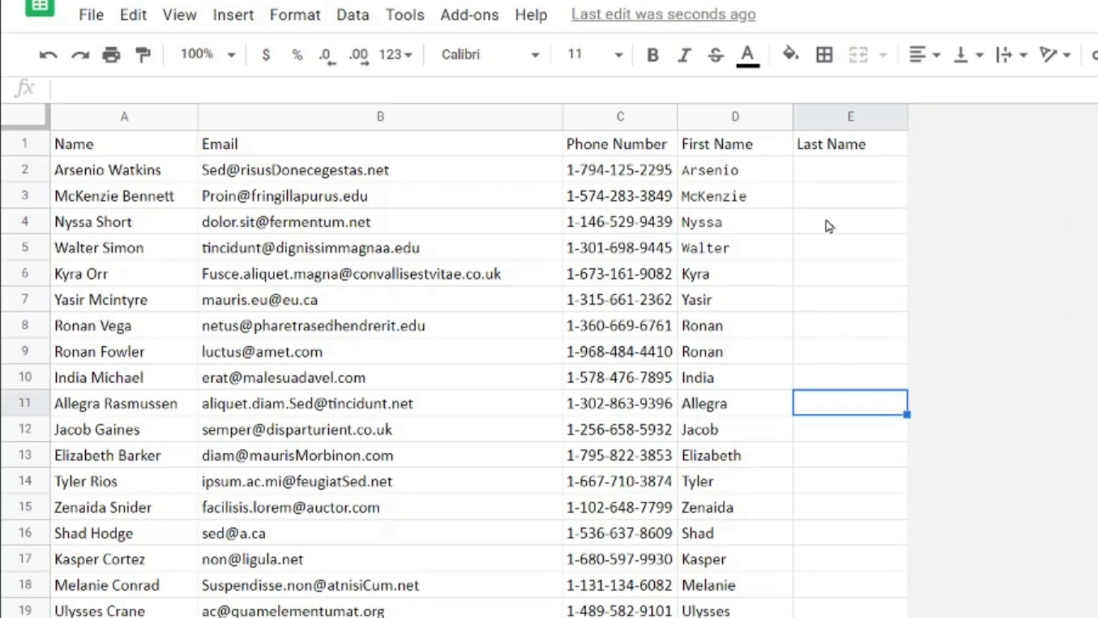
- Type the first two contacts' surnames in E2 and E3, then start E4 with its initial
{"action": "left_click", "coordinate": [838, 176]}
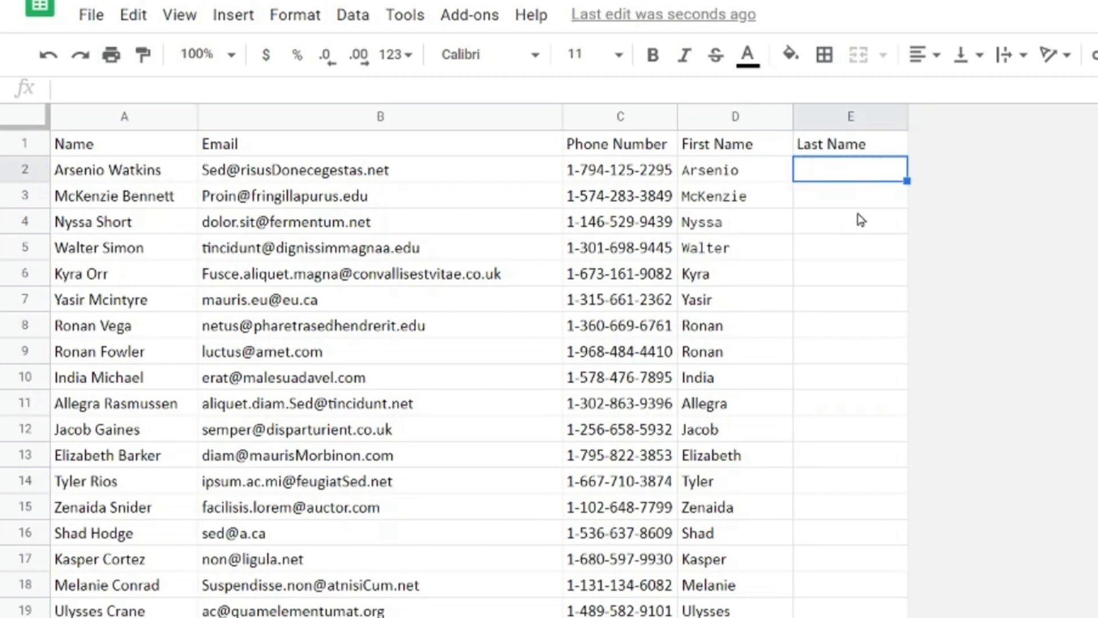
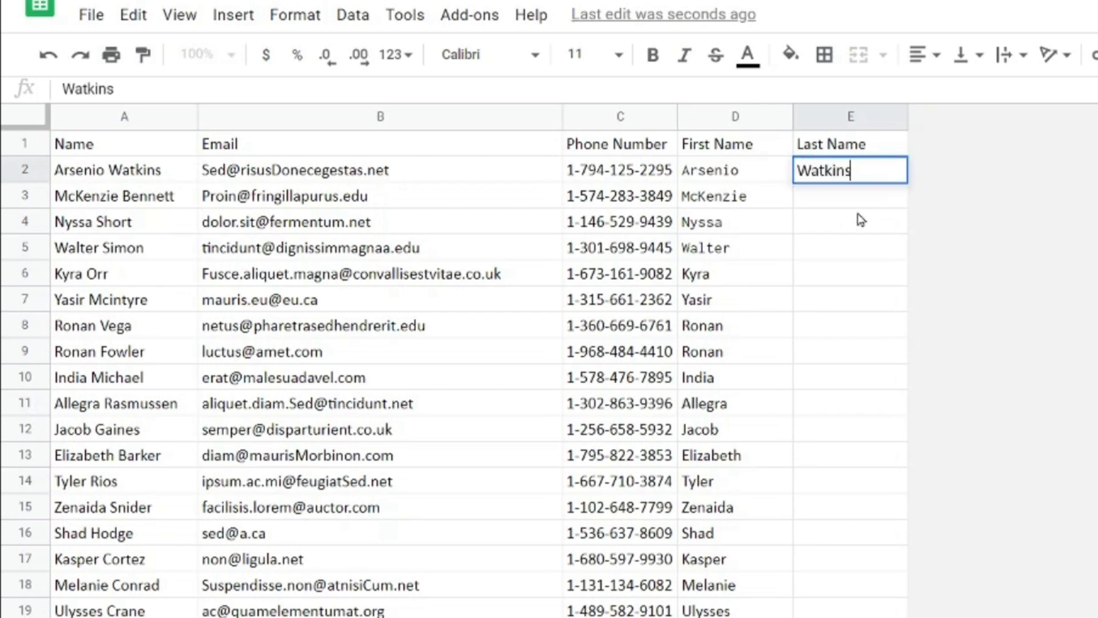
{"action": "key", "text": "Return"}
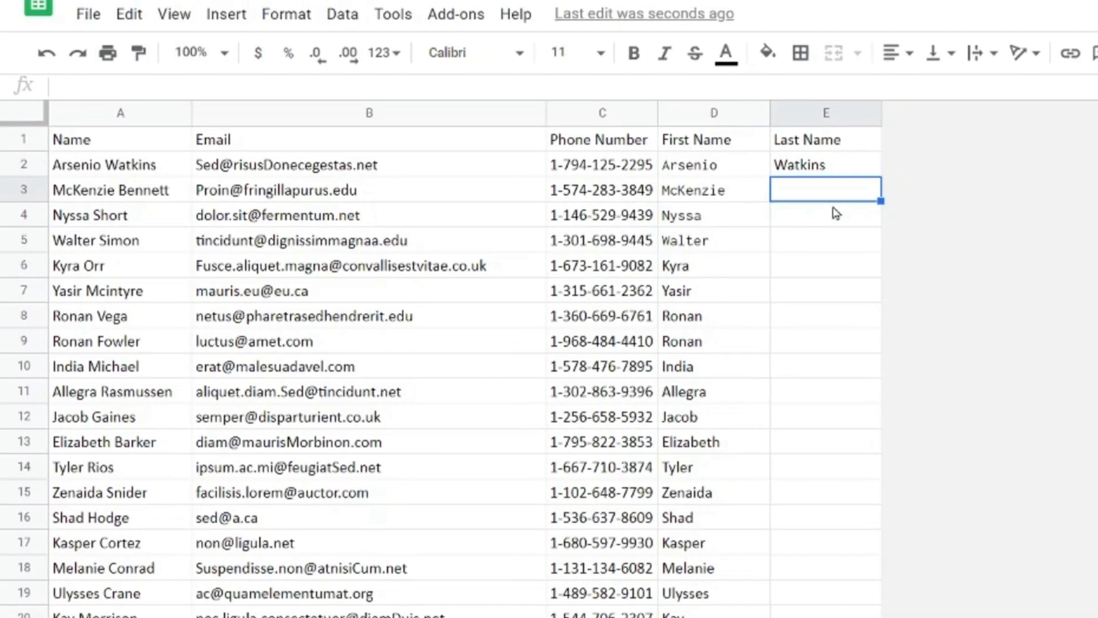
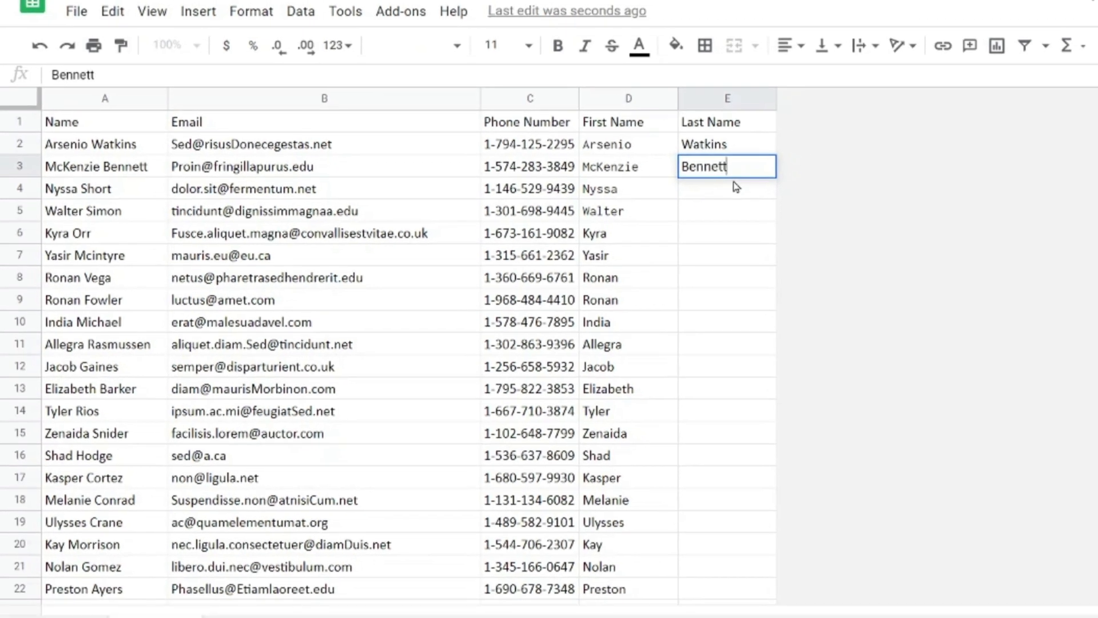
{"action": "key", "text": "Return"}
{"action": "type", "text": "Short"}
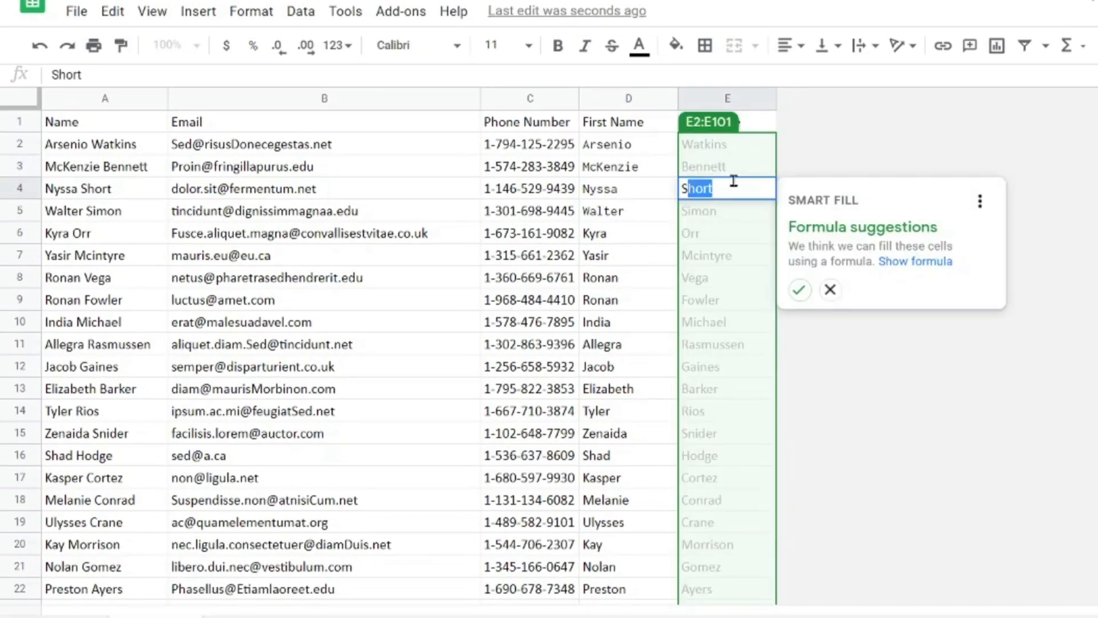
- Accept Smart Fill's suggested formula for column E and check the result in E11
{"action": "left_click", "coordinate": [916, 261]}
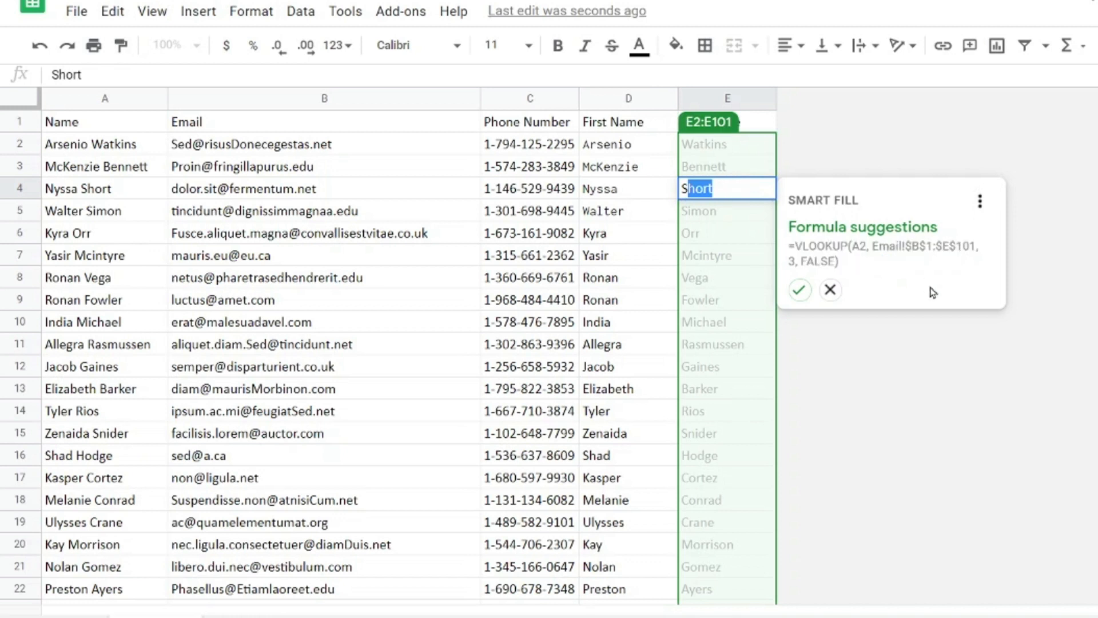
{"action": "left_click", "coordinate": [801, 296]}
{"action": "left_click", "coordinate": [755, 354]}
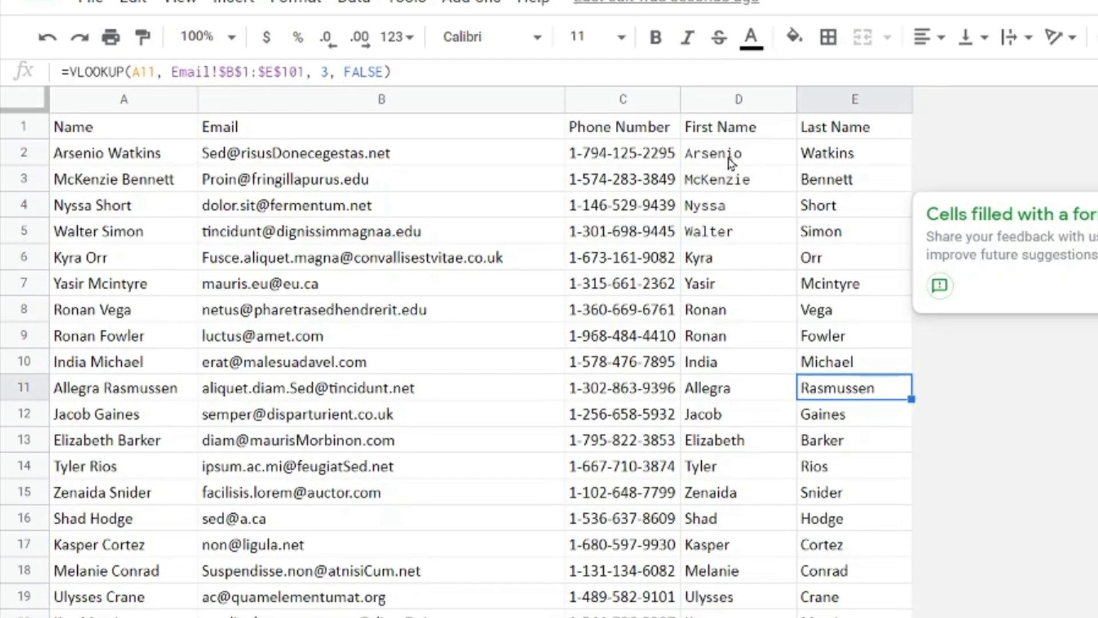
- Inspect the VLOOKUP formulas behind several First Name cells across different rows
{"action": "left_click", "coordinate": [730, 161]}
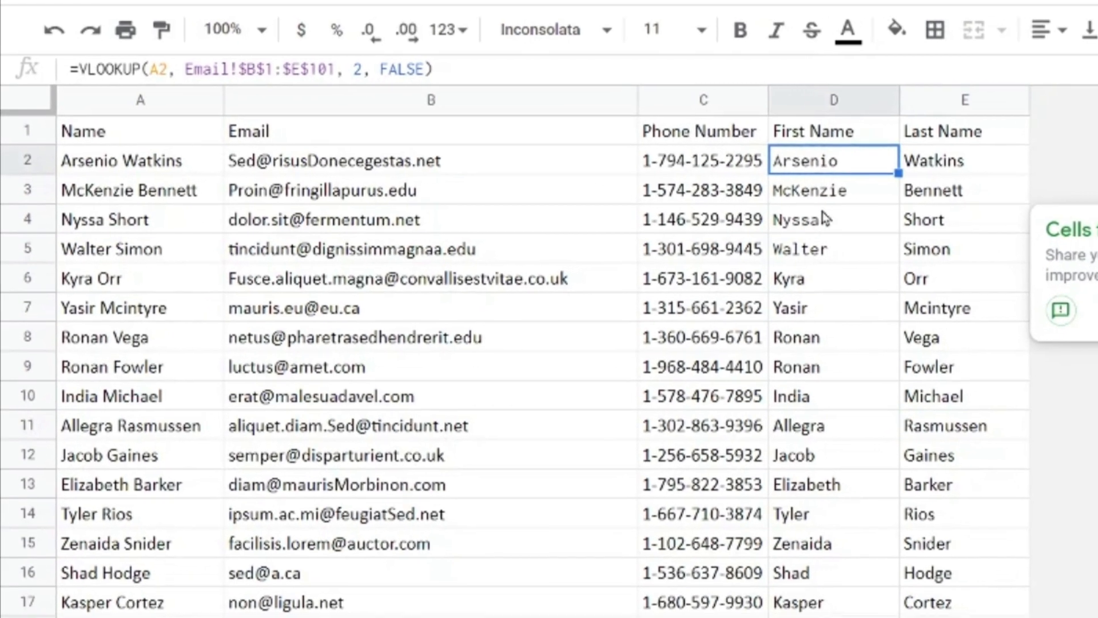
{"action": "left_click", "coordinate": [718, 206]}
{"action": "left_click", "coordinate": [1017, 366]}
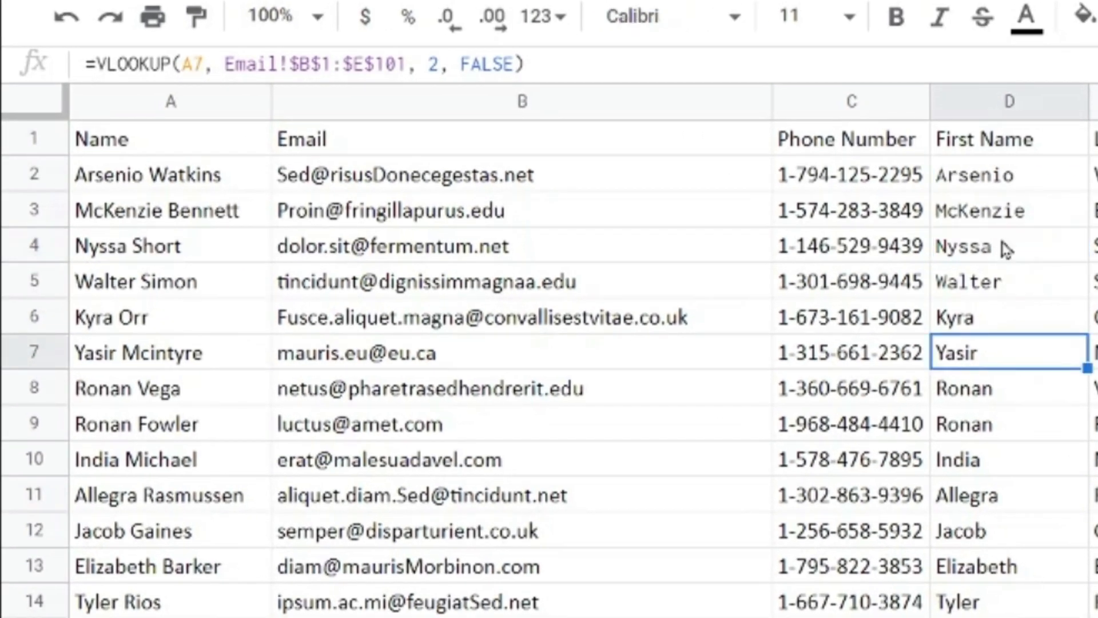
{"action": "left_click", "coordinate": [1002, 184]}
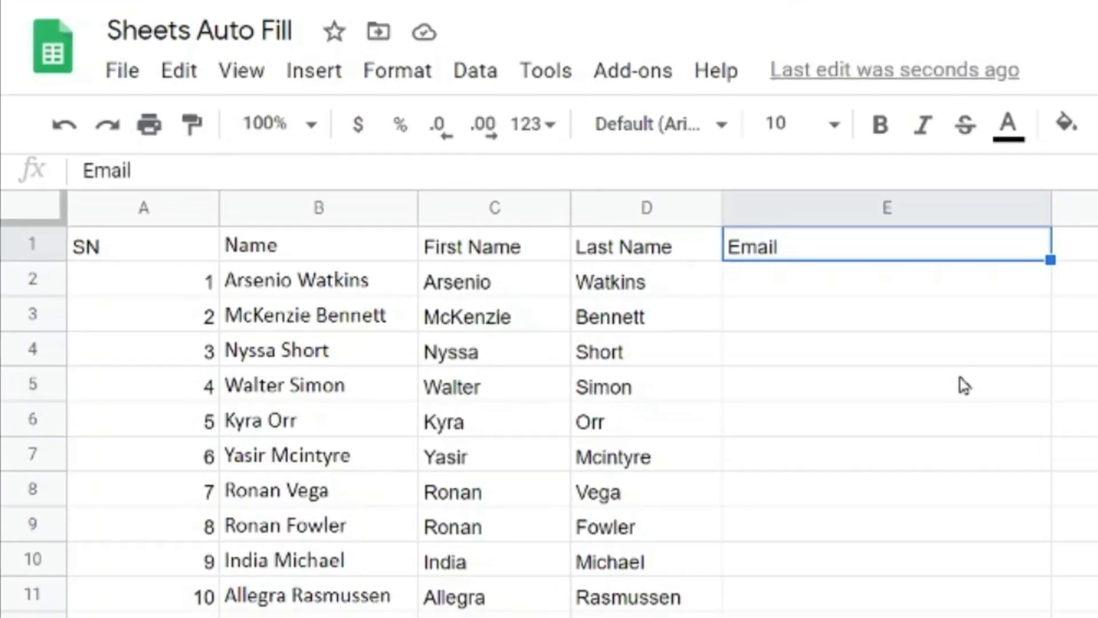
{"action": "key", "text": "Down"}
{"action": "key", "text": "Left"}
{"action": "key", "text": "Left"}
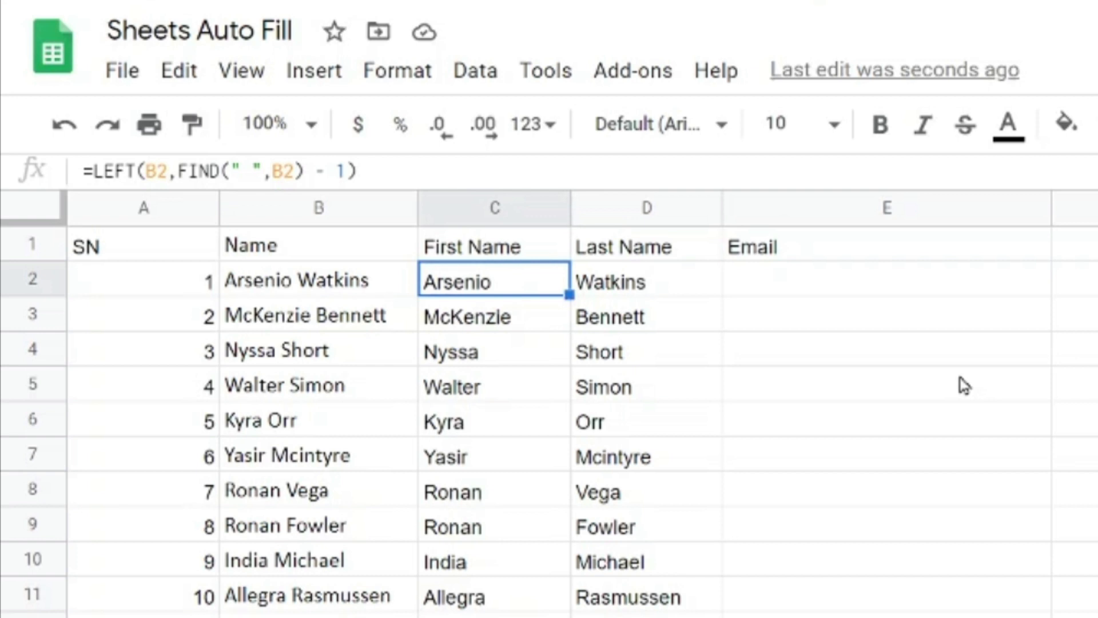
{"action": "key", "text": "Right"}
{"action": "key", "text": "Right"}
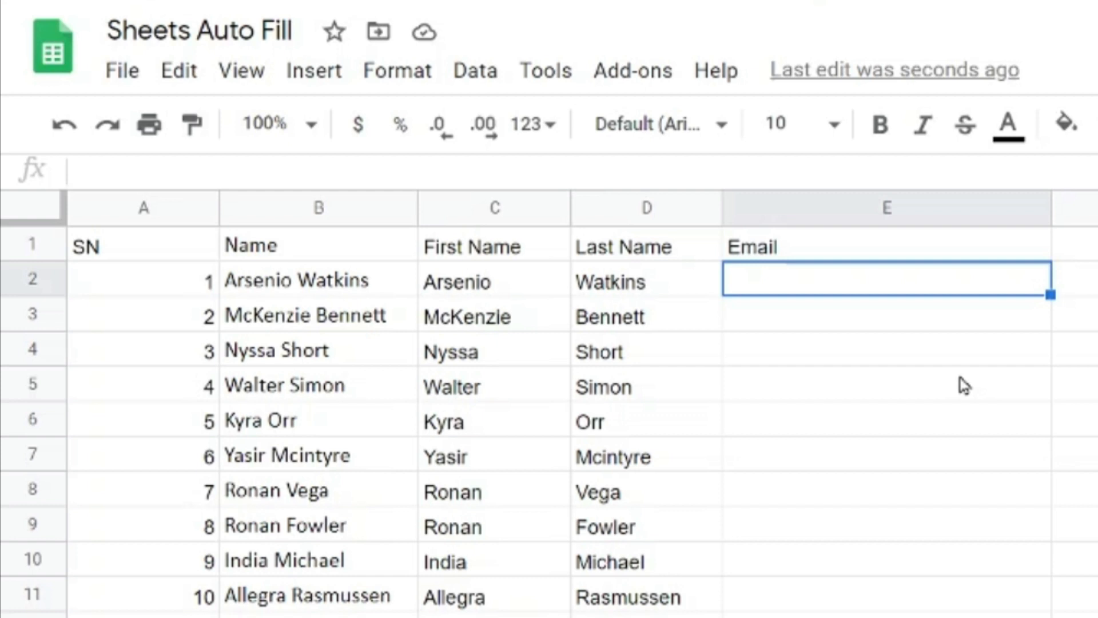
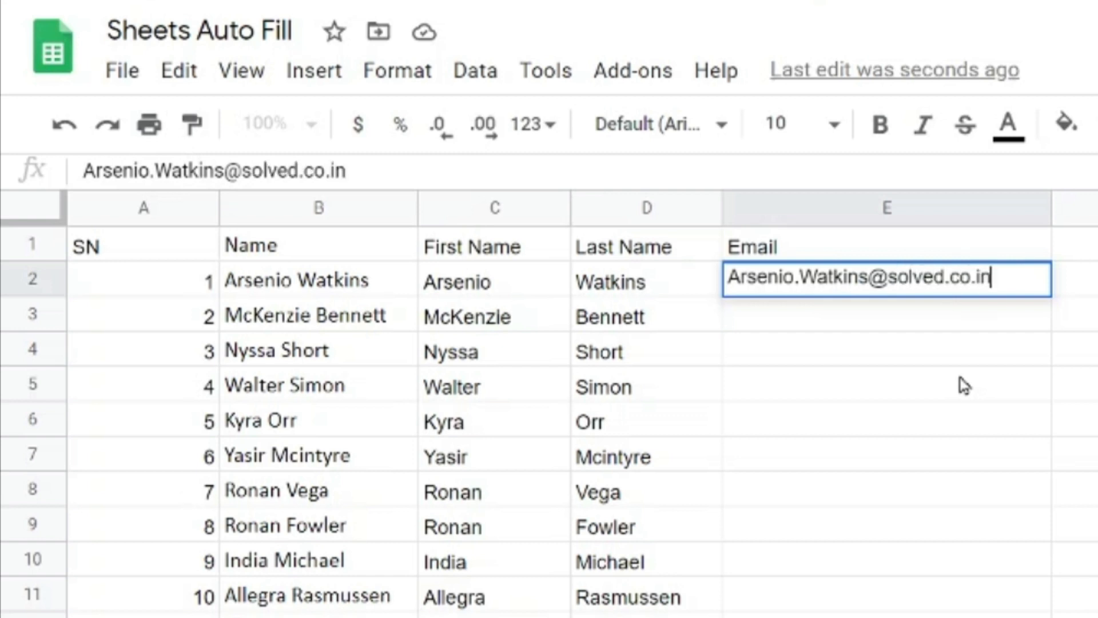
{"action": "key", "text": "Return"}
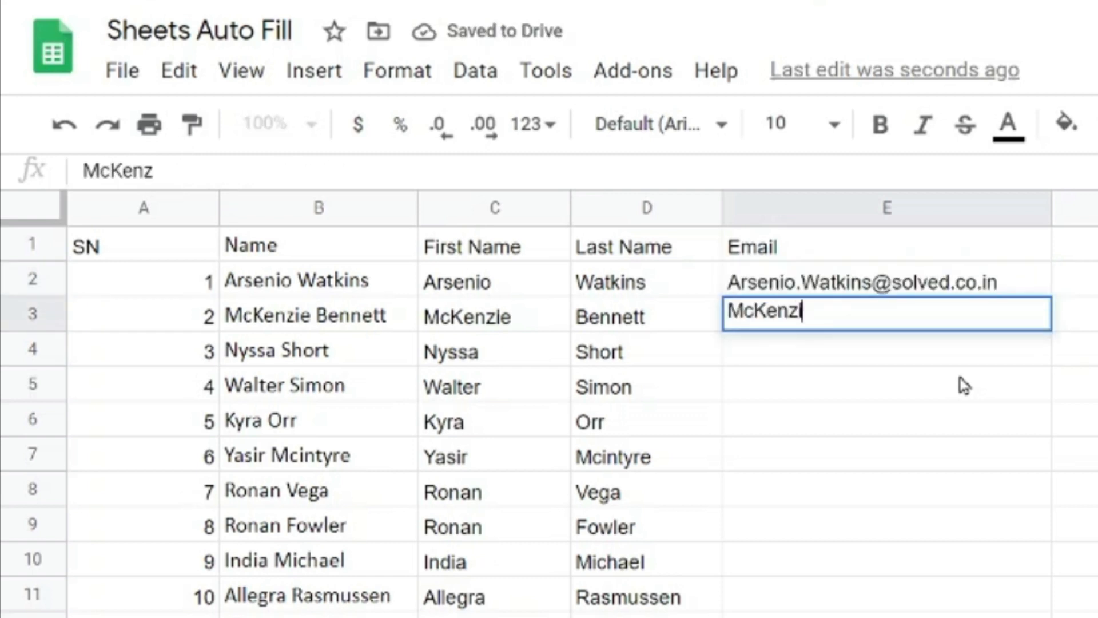
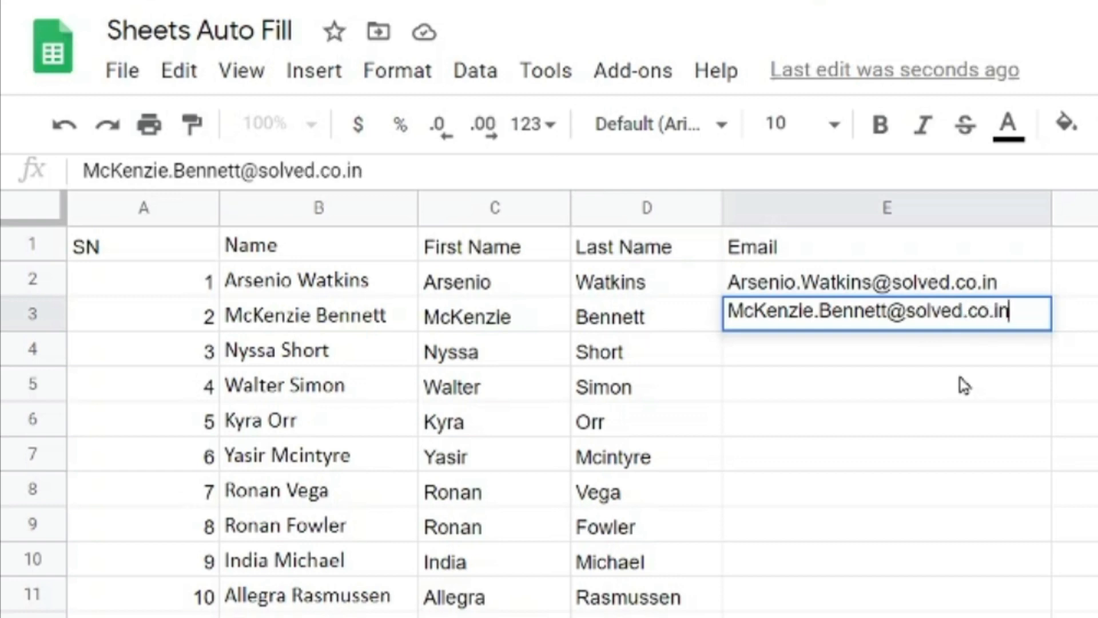
{"action": "key", "text": "Return"}
{"action": "type", "text": "N"}
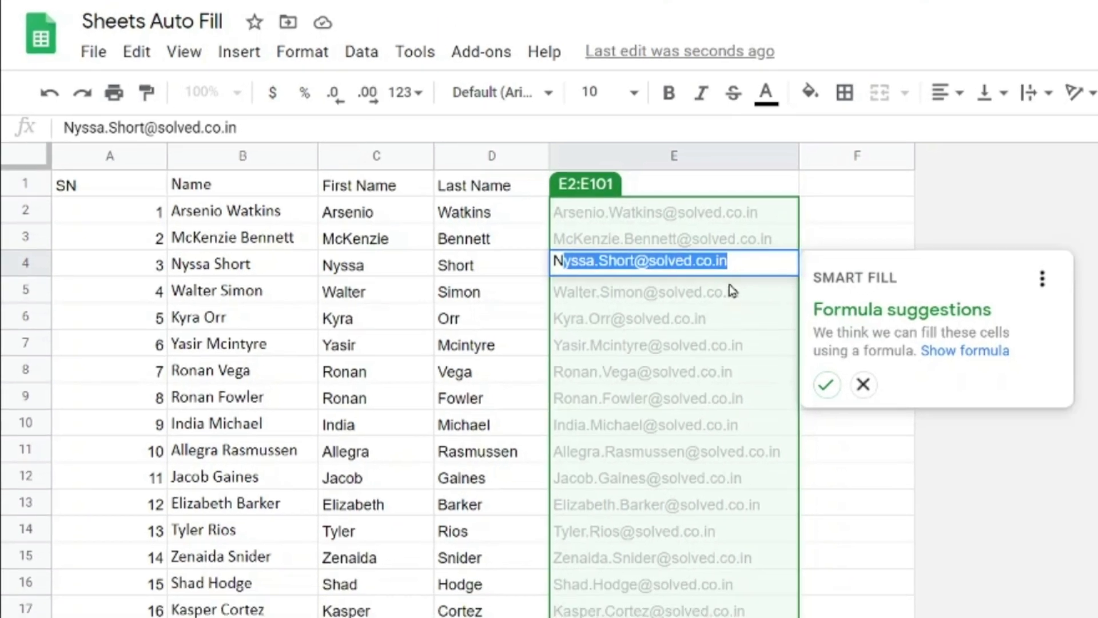
{"action": "left_click", "coordinate": [825, 394]}
{"action": "left_click", "coordinate": [856, 491]}
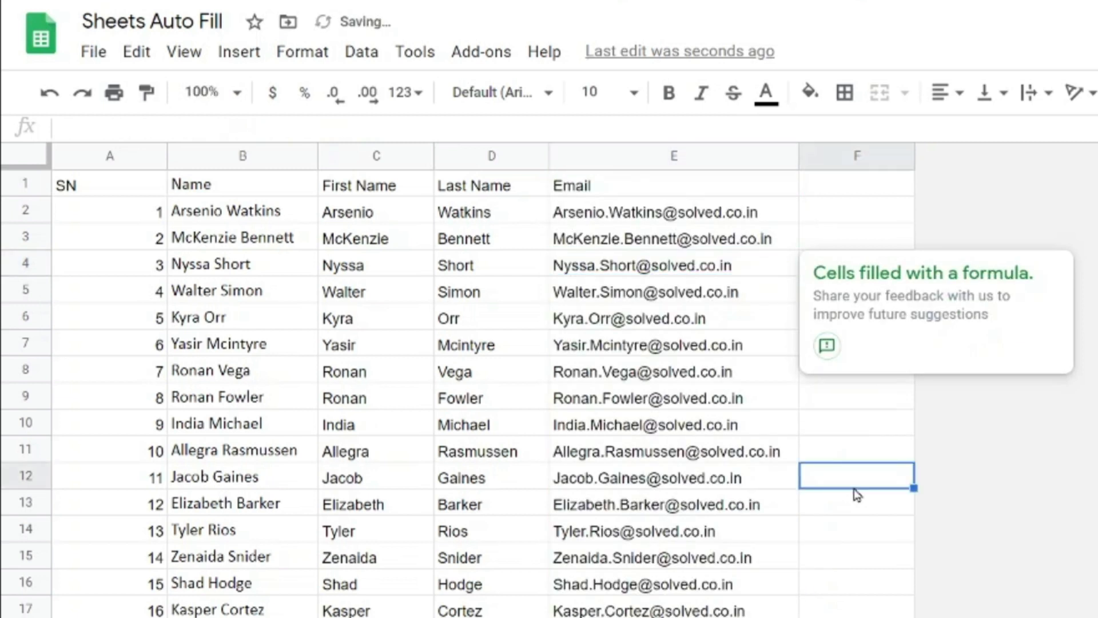